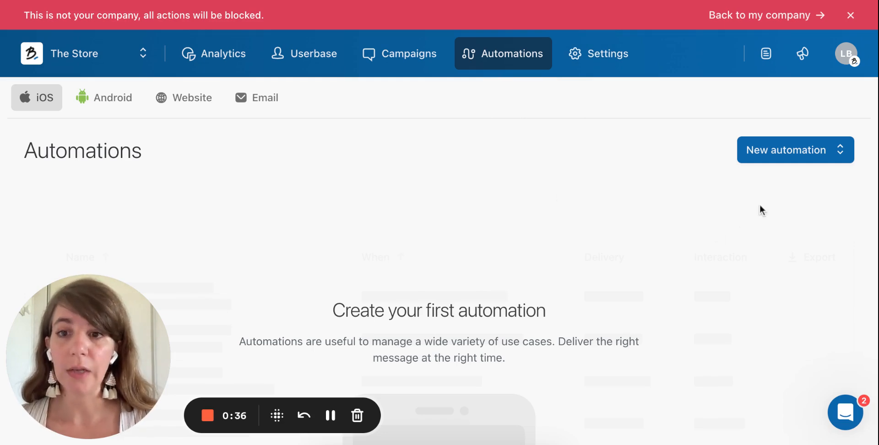
Create a new iOS in-app message automation and name it "Re-optin campaign".
left_click(783, 158)
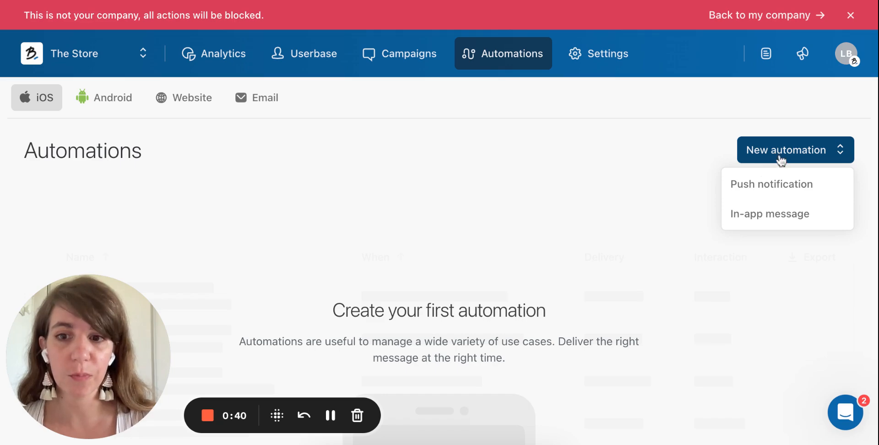
left_click(764, 218)
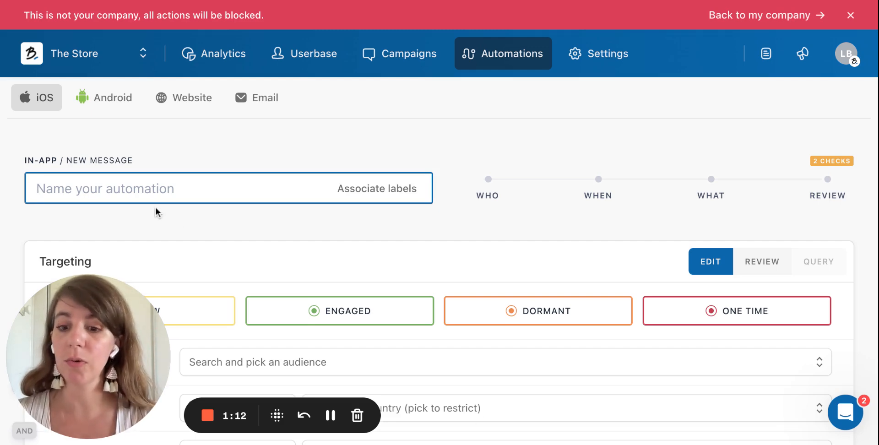
type("Re")
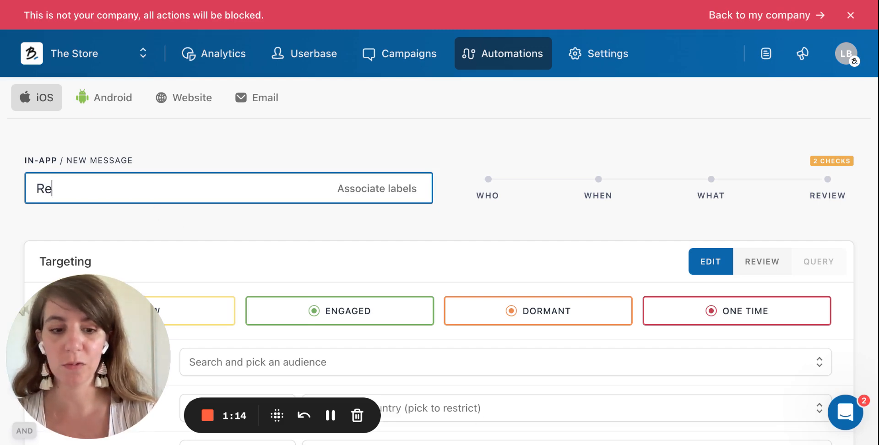
type("-optin ca")
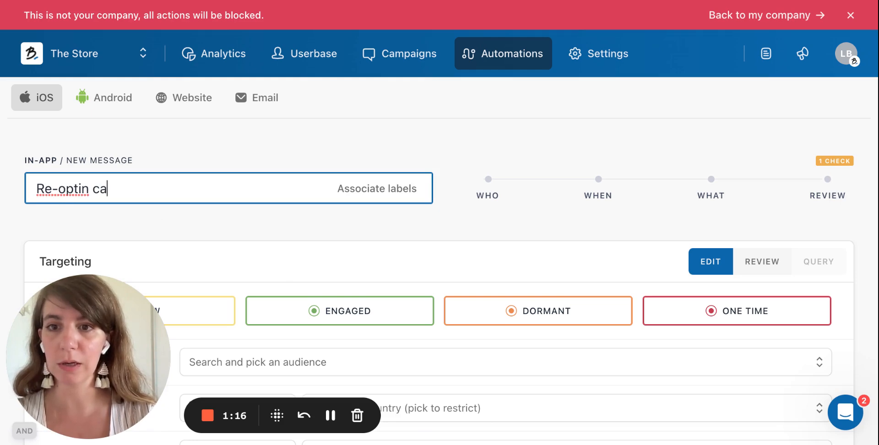
type("mpaign")
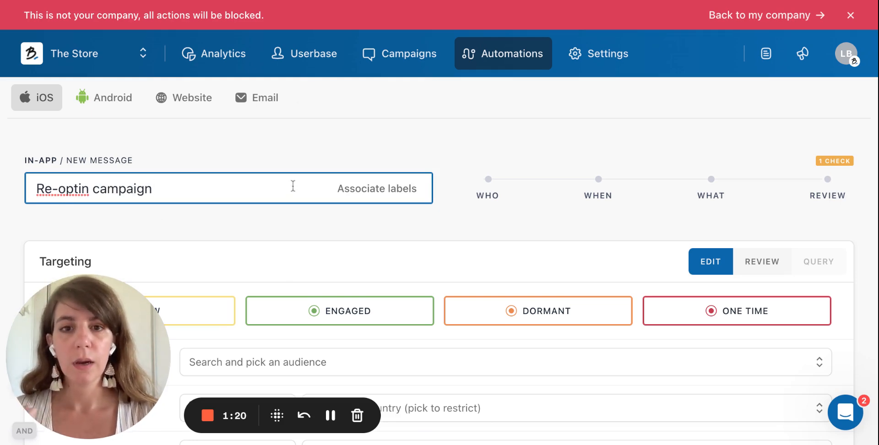
Add a targeting condition for Push opted-in is Equal to and set its value to No.
scroll(329, 231, "down", 1)
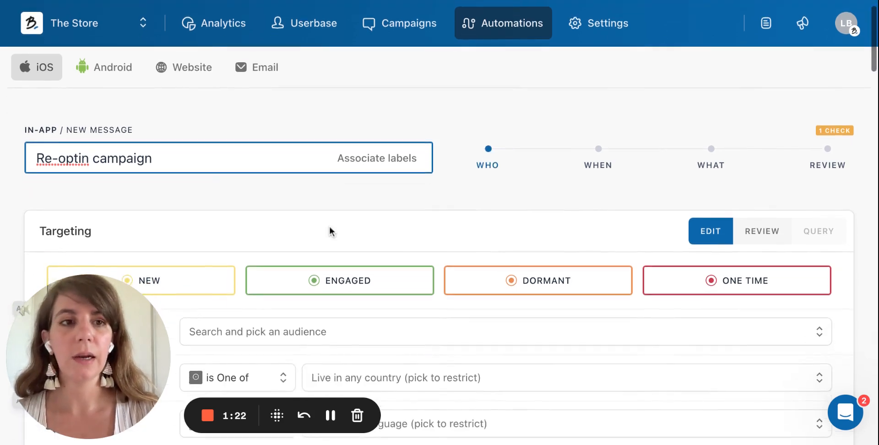
scroll(330, 231, "down", 3)
scroll(341, 202, "down", 2)
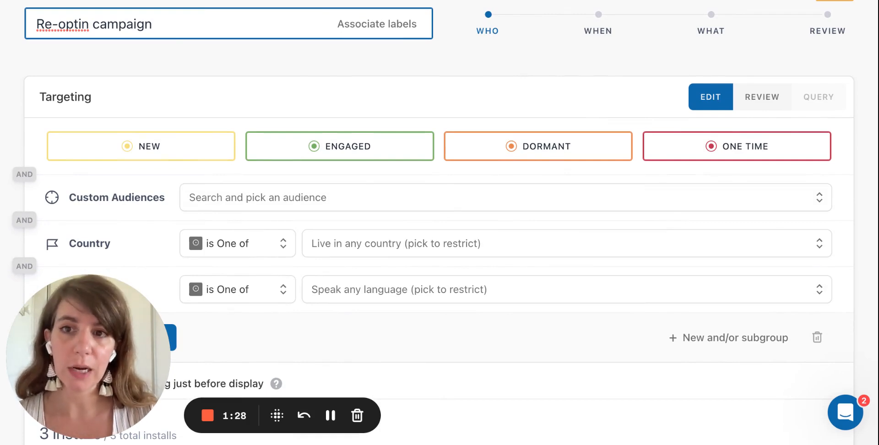
scroll(439, 223, "down", 2)
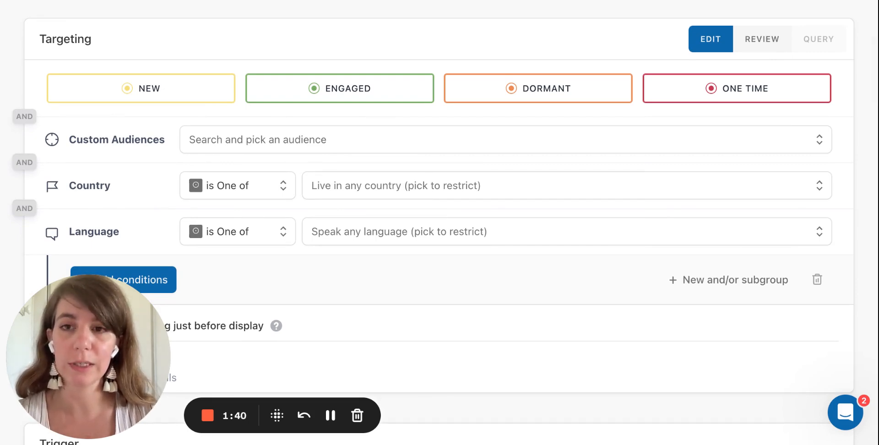
scroll(272, 291, "down", 1)
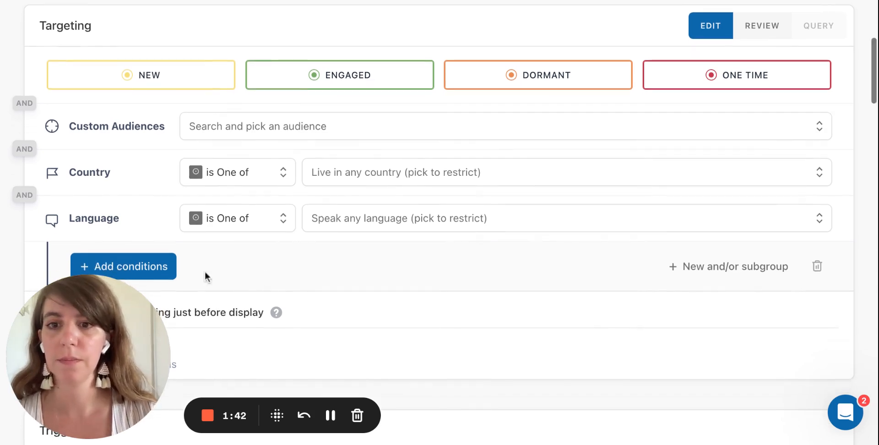
left_click(148, 266)
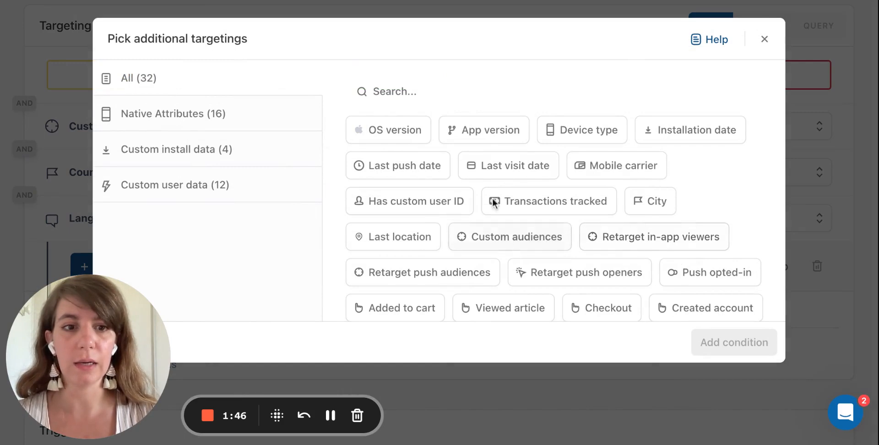
left_click(398, 94)
type("push")
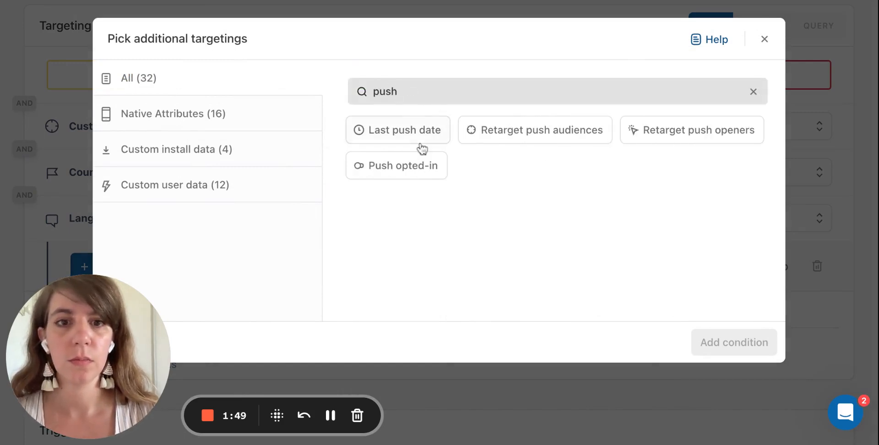
left_click(402, 166)
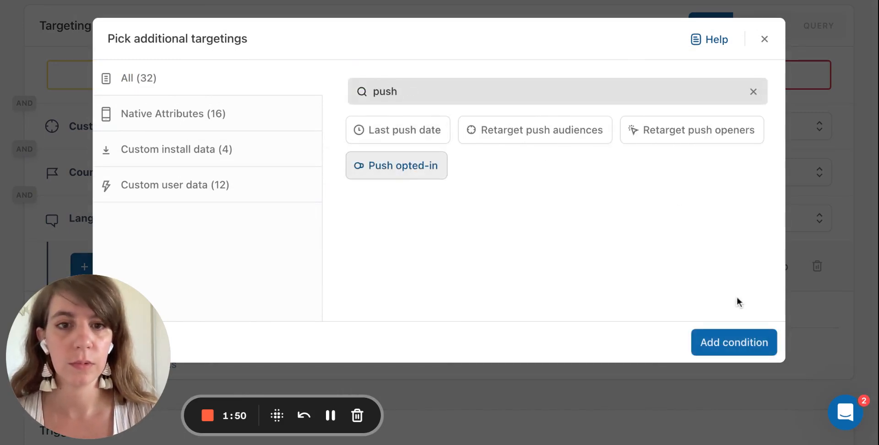
left_click(740, 344)
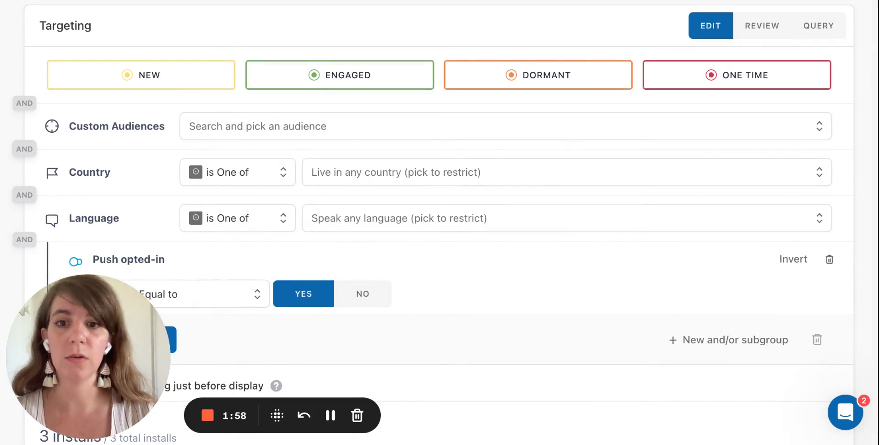
left_click(362, 294)
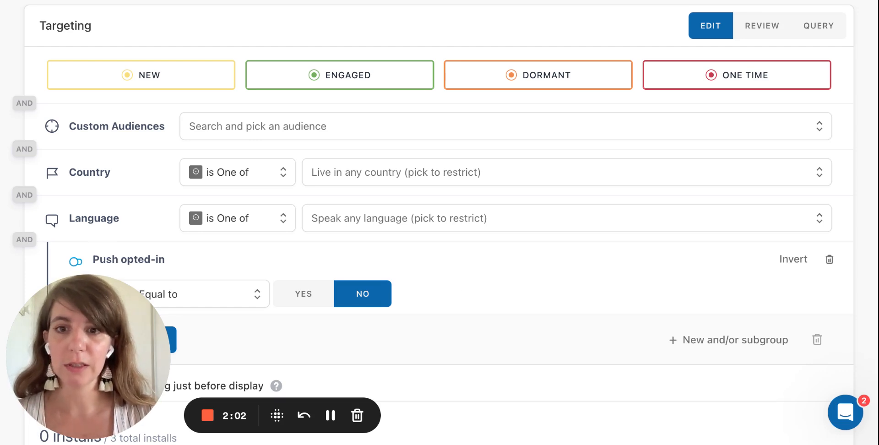
Check the explanation for re-evaluating targeting just before display and switch that option back off.
scroll(440, 223, "down", 1)
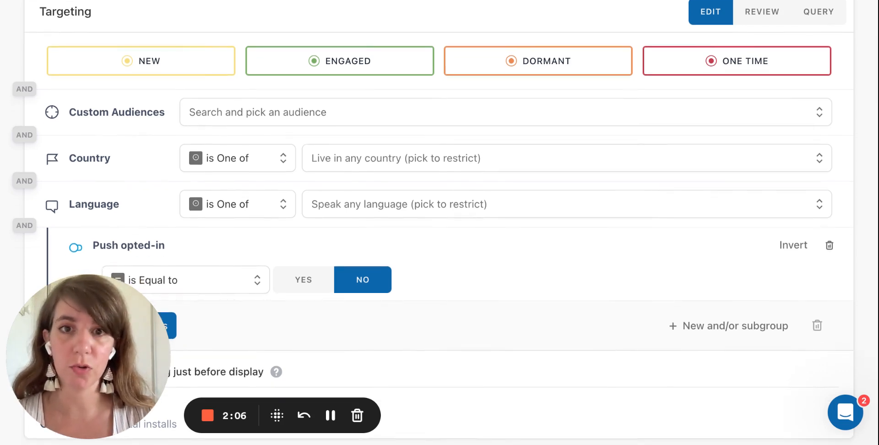
scroll(439, 223, "up", 1)
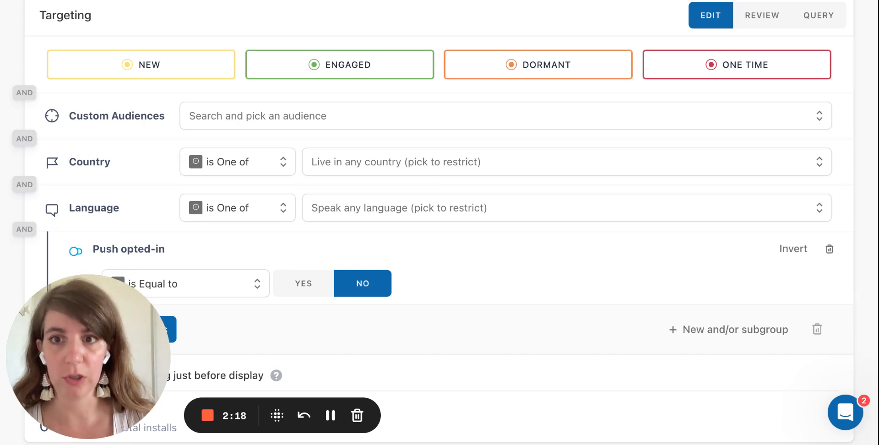
scroll(315, 257, "down", 5)
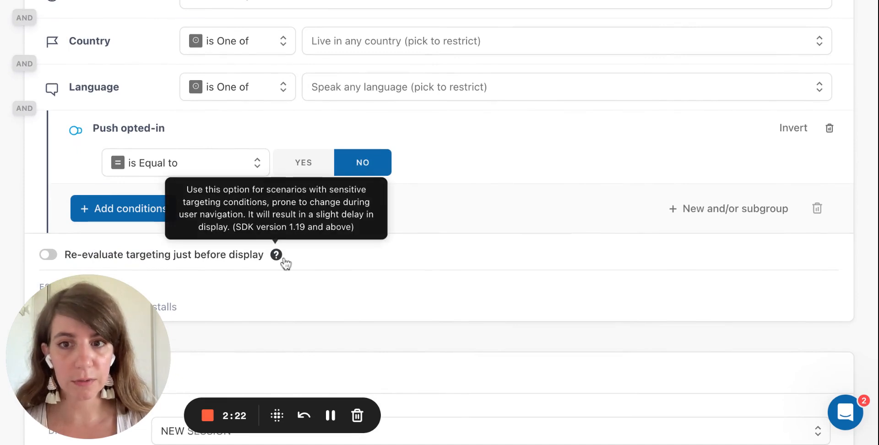
mouse_move(282, 263)
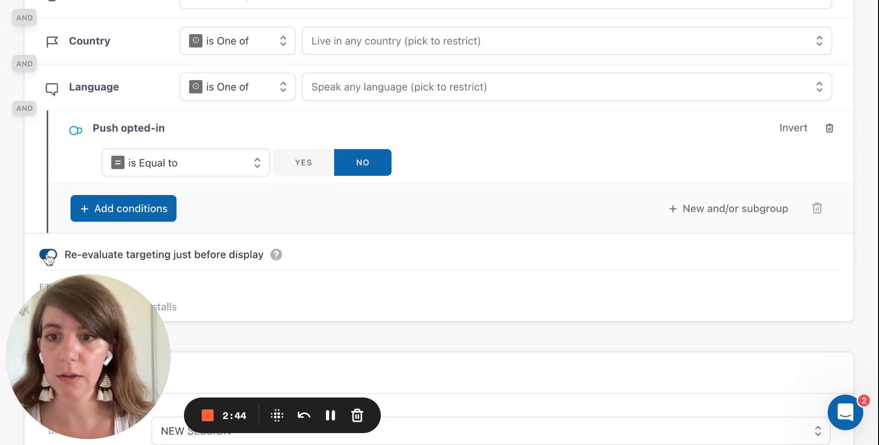
left_click(48, 255)
Set the display event of the automation's trigger to Checkout.
scroll(335, 320, "down", 1)
scroll(335, 319, "down", 4)
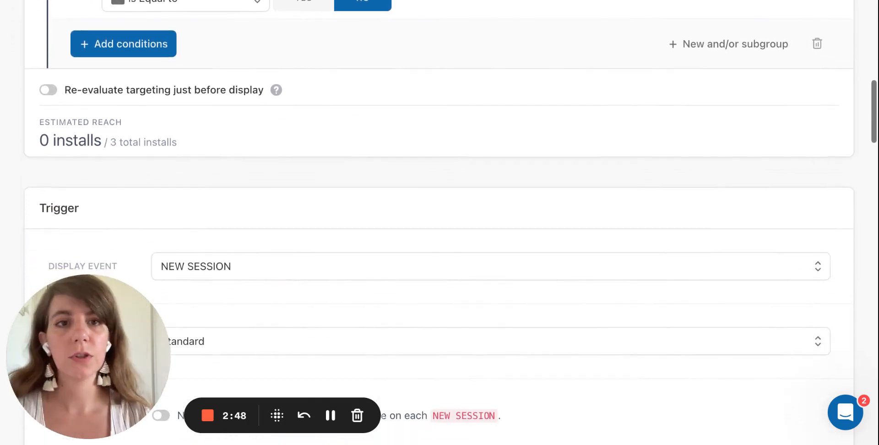
scroll(335, 320, "down", 2)
scroll(335, 319, "down", 4)
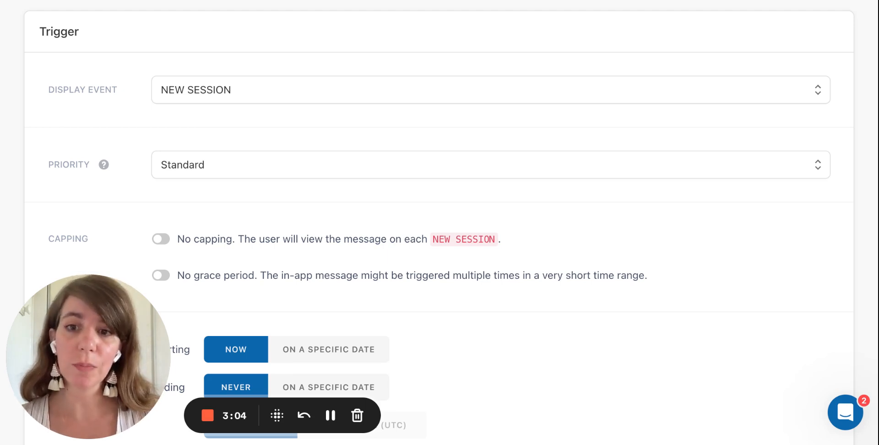
left_click(276, 98)
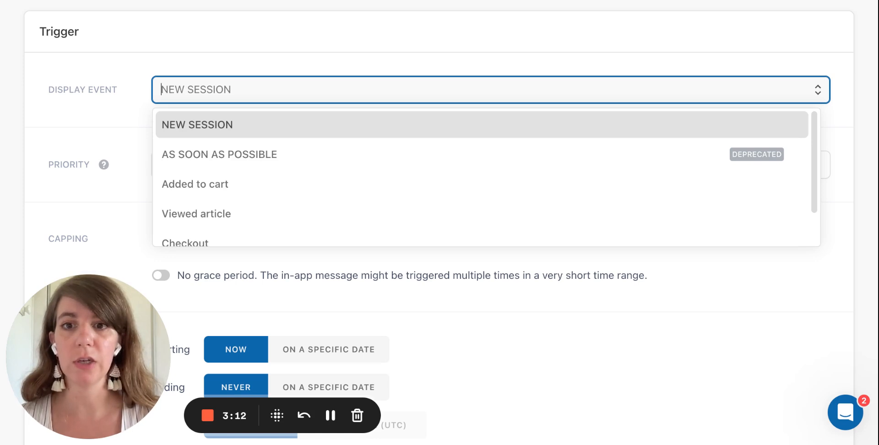
scroll(272, 206, "down", 1)
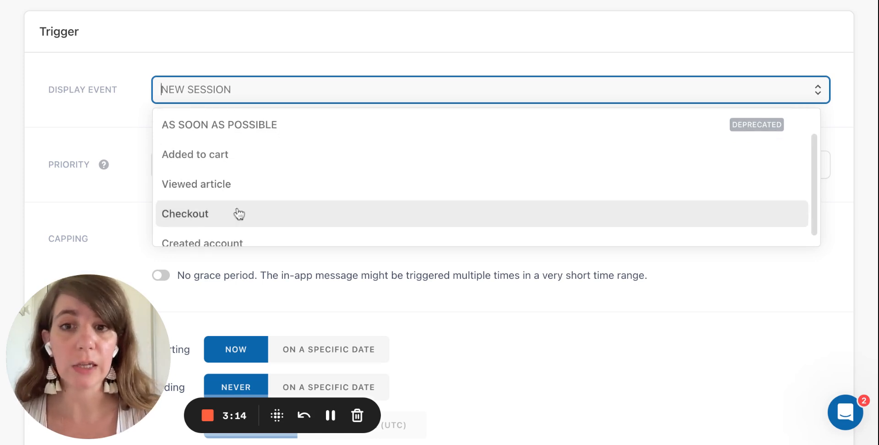
left_click(239, 214)
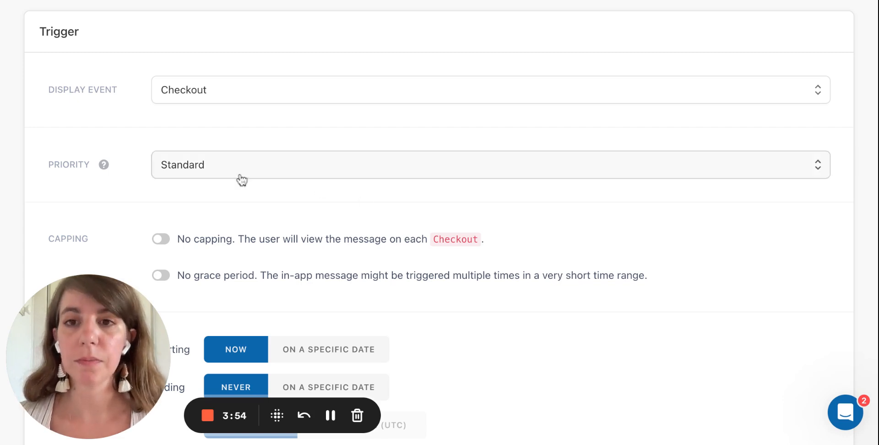
Set the trigger's priority to Critical.
mouse_move(99, 173)
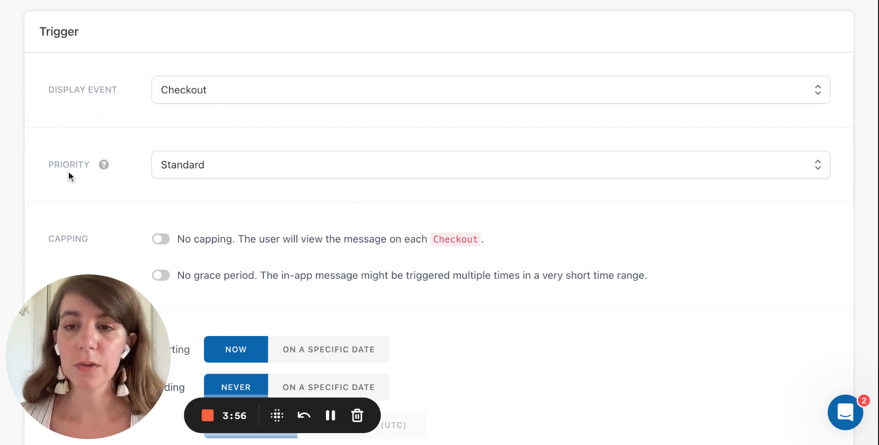
left_click(209, 164)
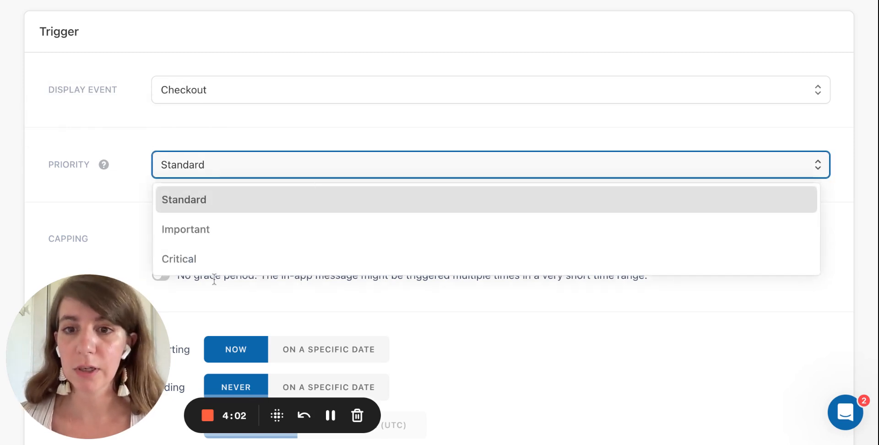
left_click(208, 260)
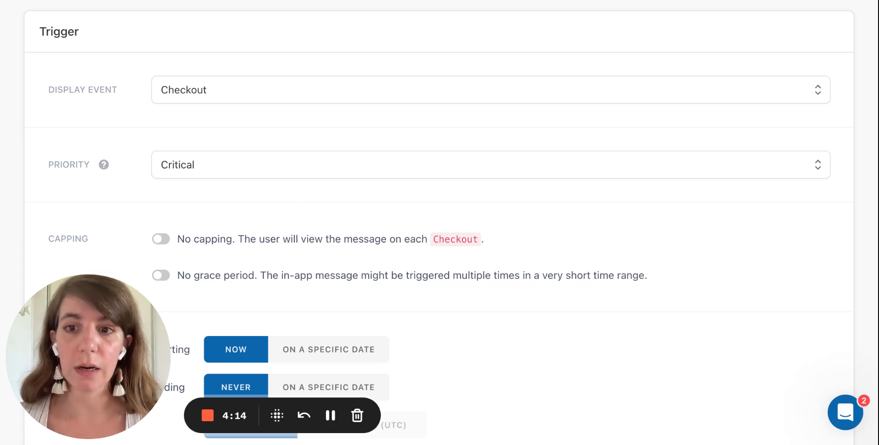
Enable capping for the trigger and limit the message display to 2 times per user.
scroll(257, 136, "down", 5)
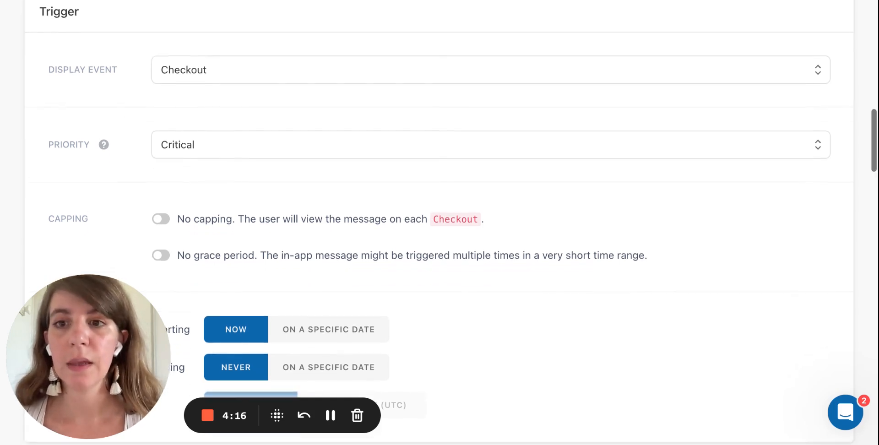
scroll(257, 136, "down", 2)
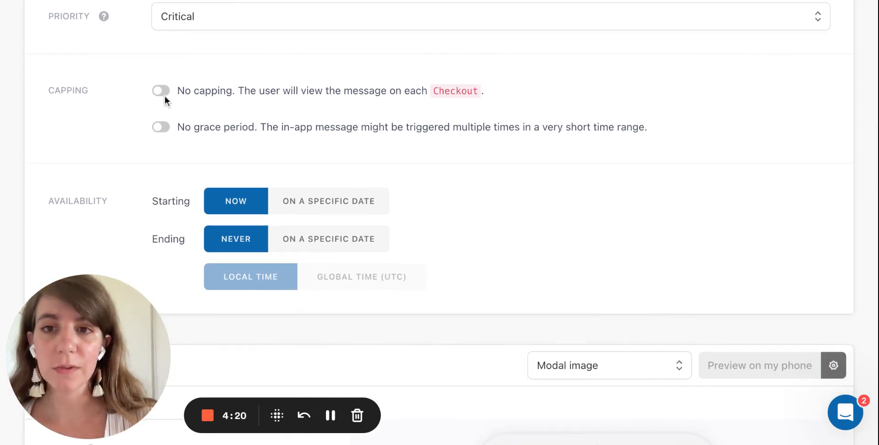
left_click(162, 91)
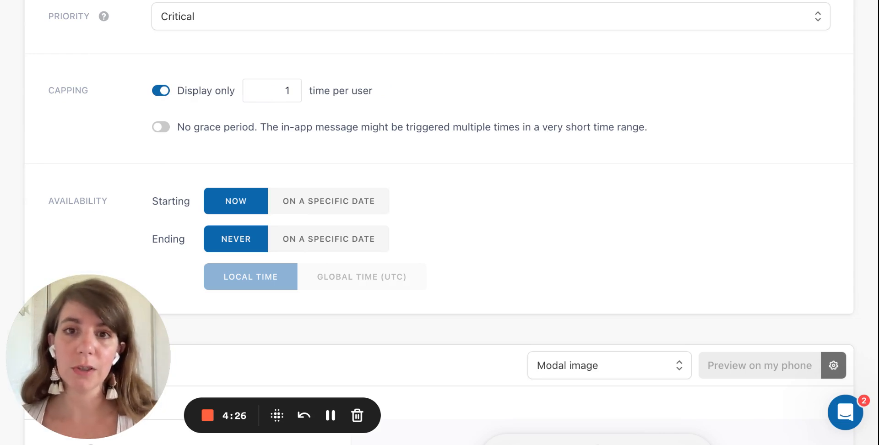
double_click(284, 91)
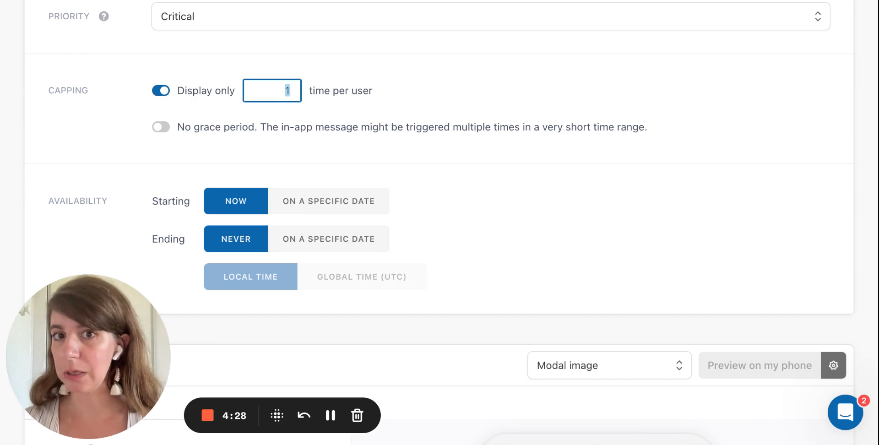
type("2")
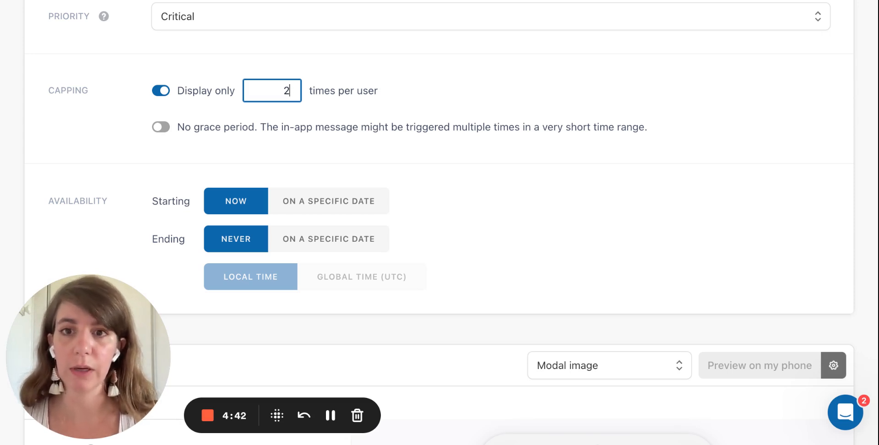
Enable the grace period so the message does not trigger if already shown in the last 7 days.
left_click(160, 127)
left_click(416, 134)
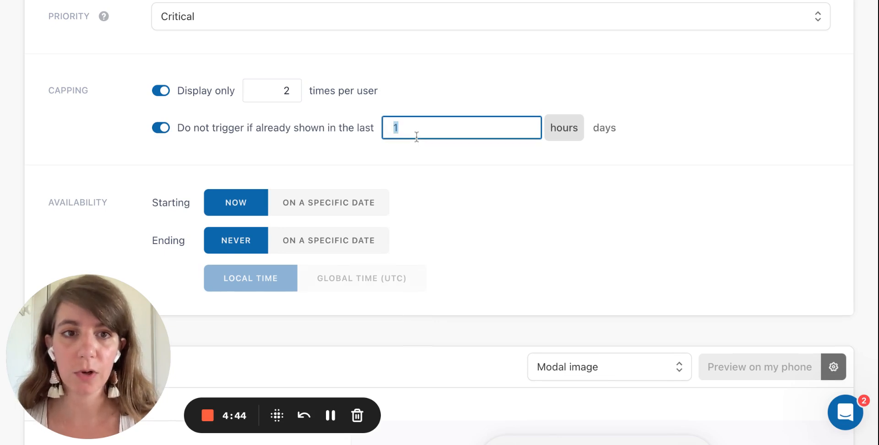
type("7")
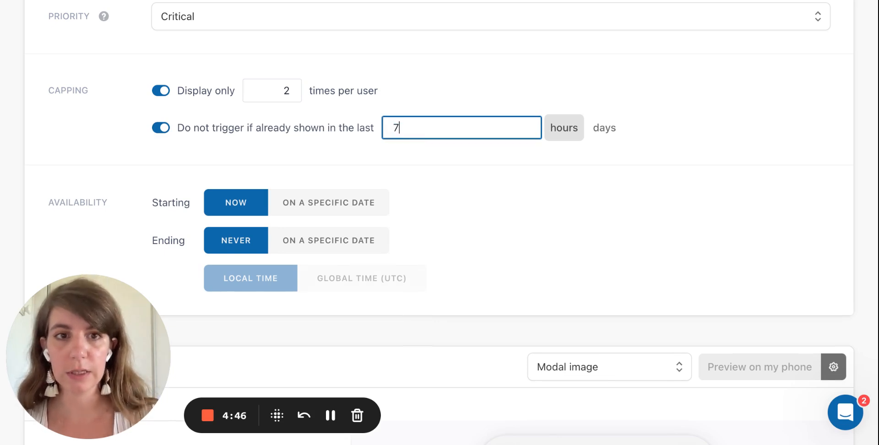
left_click(604, 128)
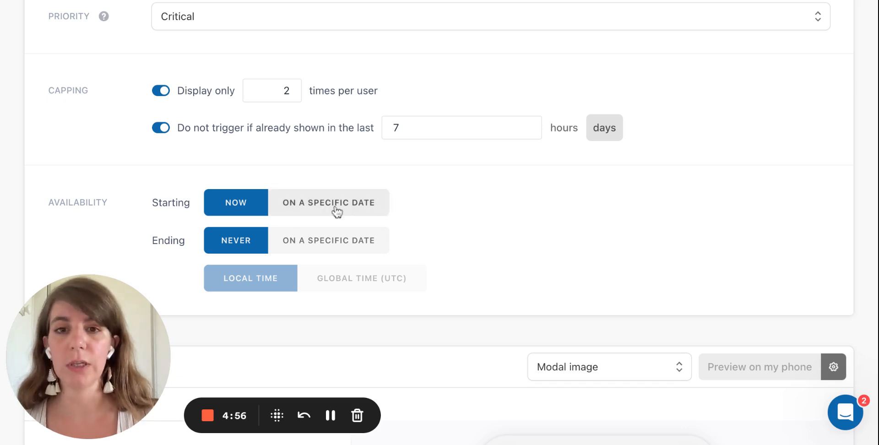
scroll(414, 237, "down", 2)
scroll(413, 233, "down", 3)
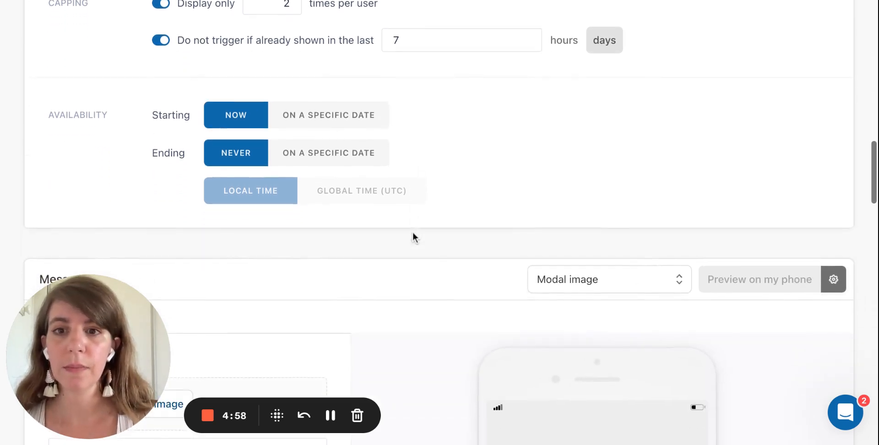
Upload a photo of a hand holding a phone as the image of the modal message.
scroll(413, 232, "up", 2)
scroll(439, 222, "up", 4)
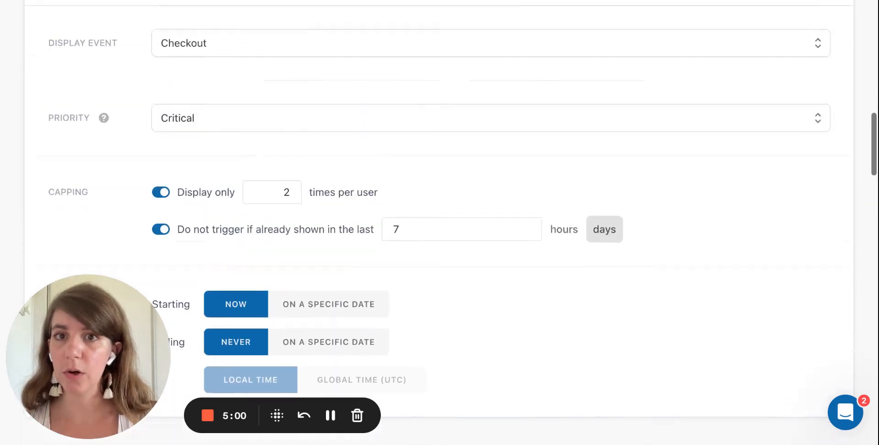
scroll(439, 222, "down", 10)
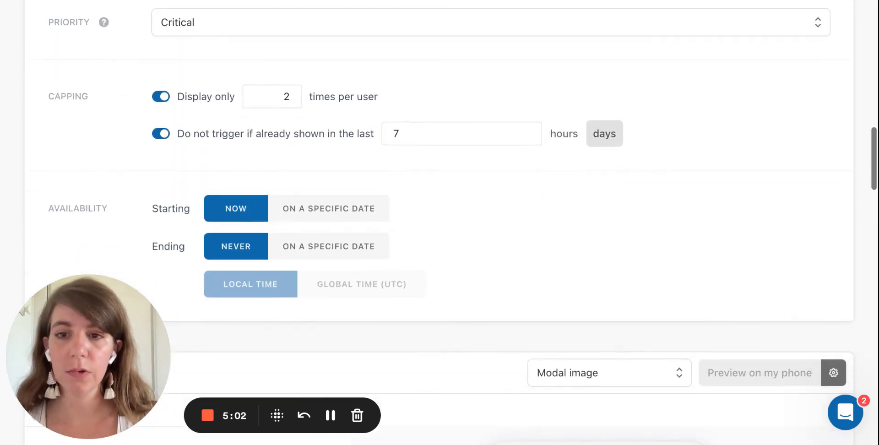
scroll(439, 222, "up", 1)
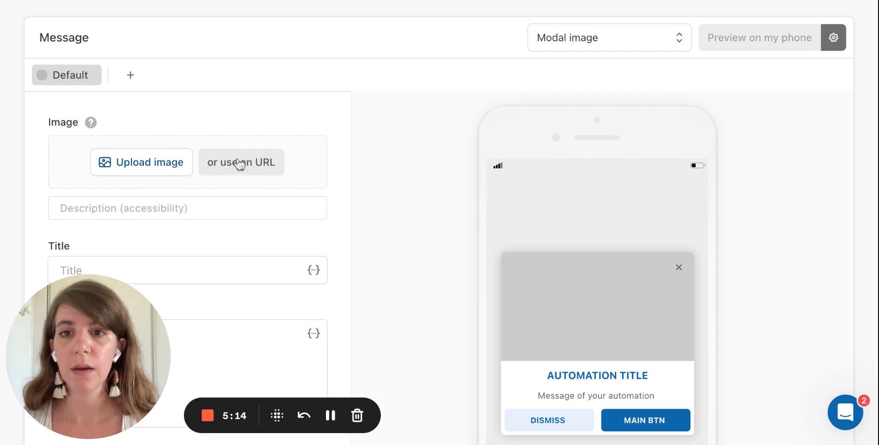
left_click(104, 163)
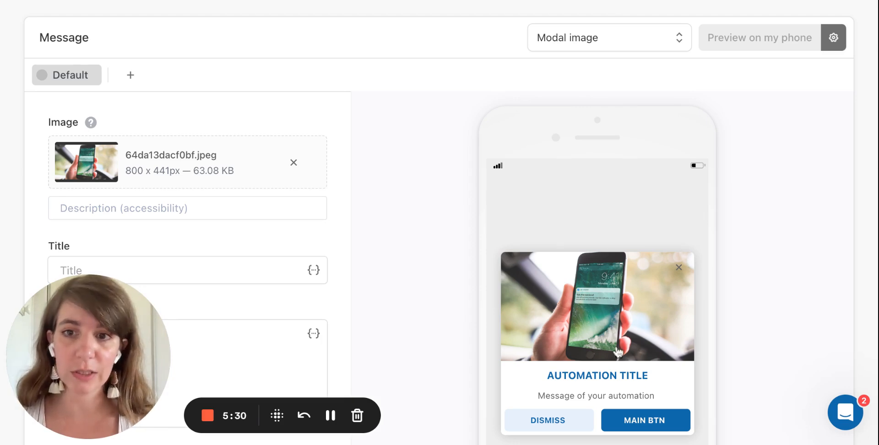
Enter "Stay informed" as the message title.
scroll(346, 249, "down", 1)
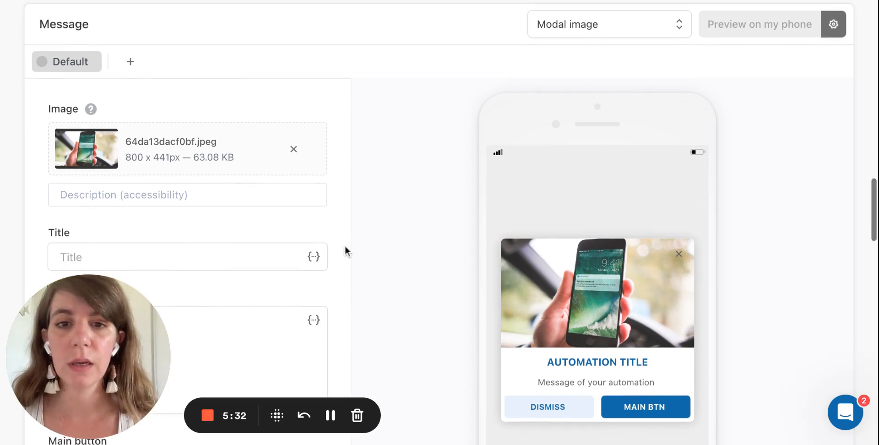
scroll(344, 245, "down", 3)
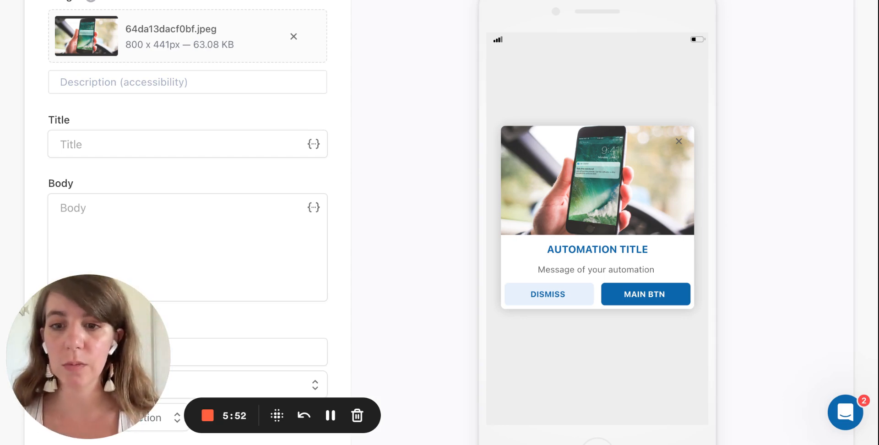
left_click(187, 144)
type("Stay informe")
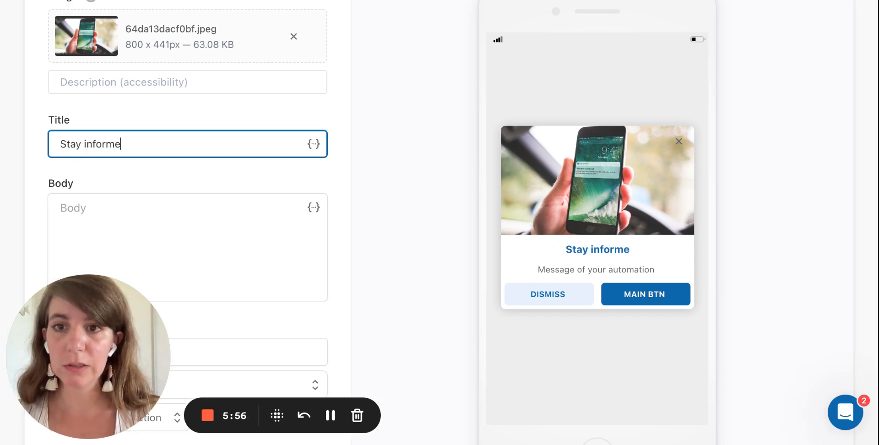
type("d")
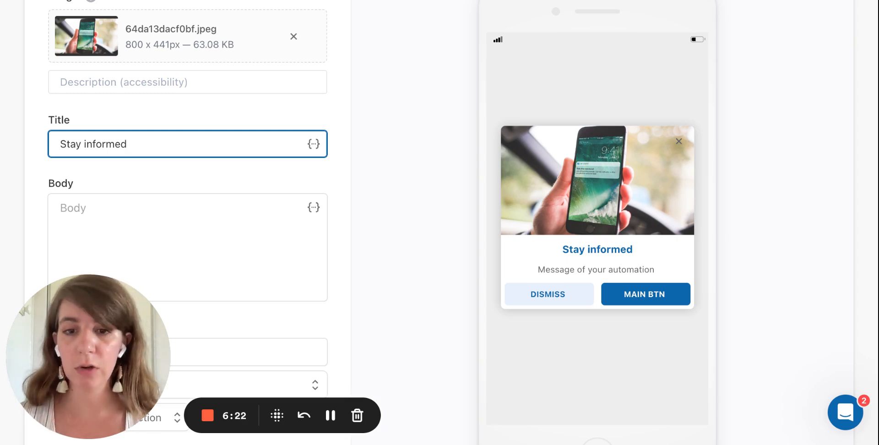
Write the message body "Never miss any new articles on your favorite topics, etc.".
left_click(149, 223)
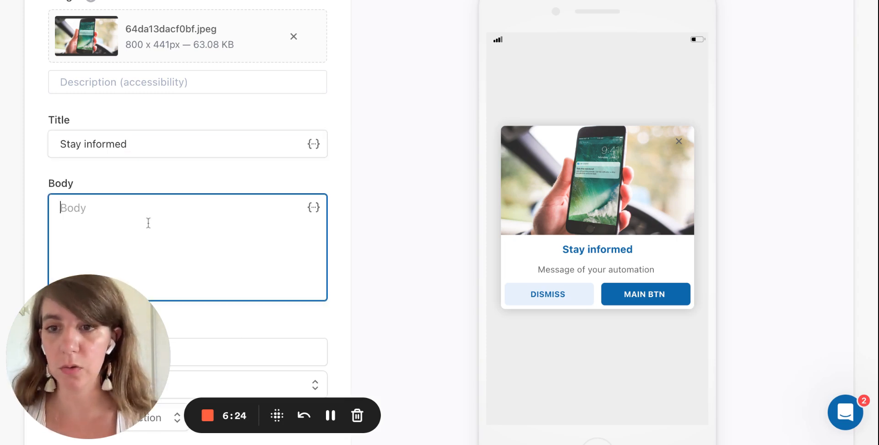
type("Nev")
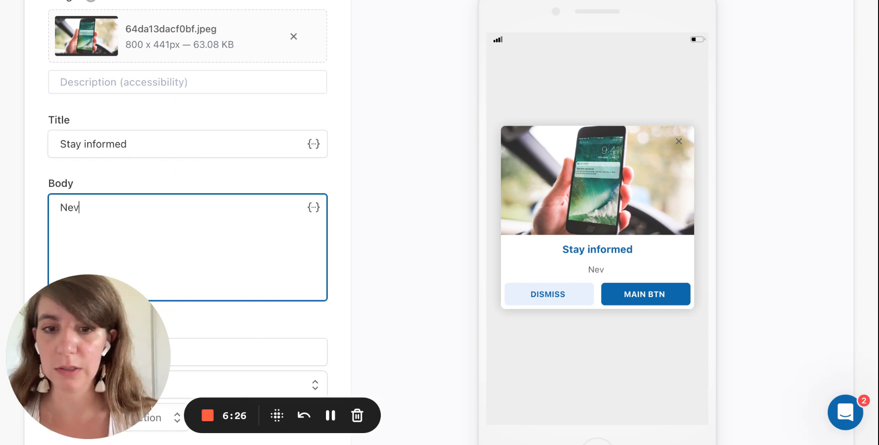
type("er miss a")
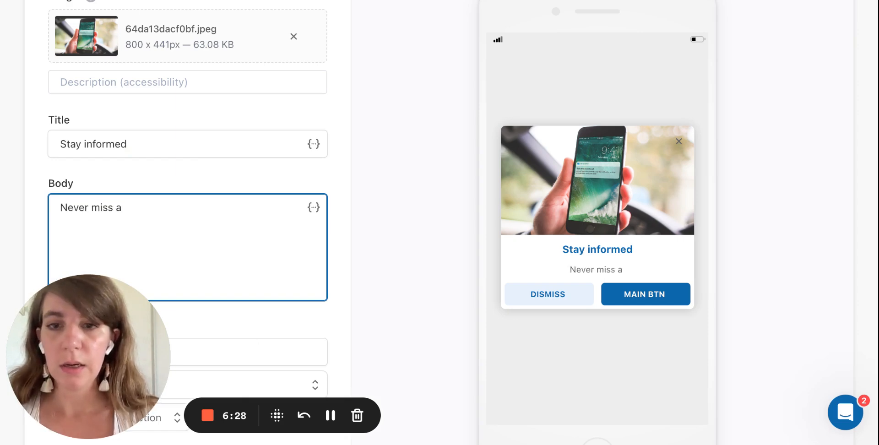
type("ny new art")
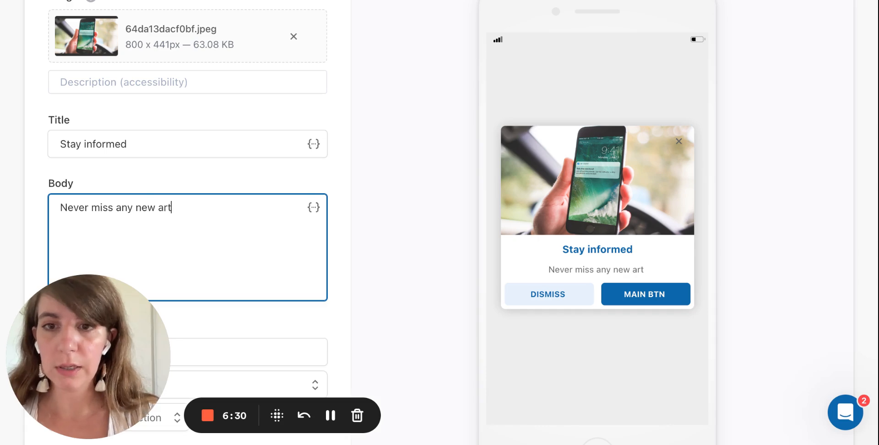
type("icles on y")
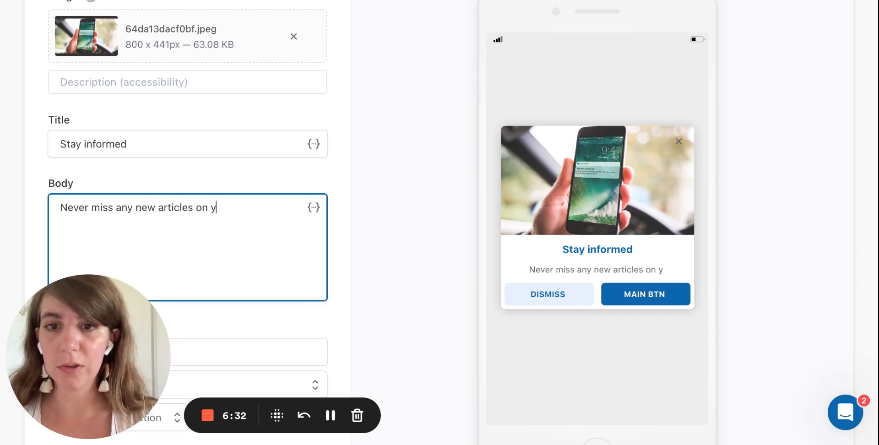
type("our favor")
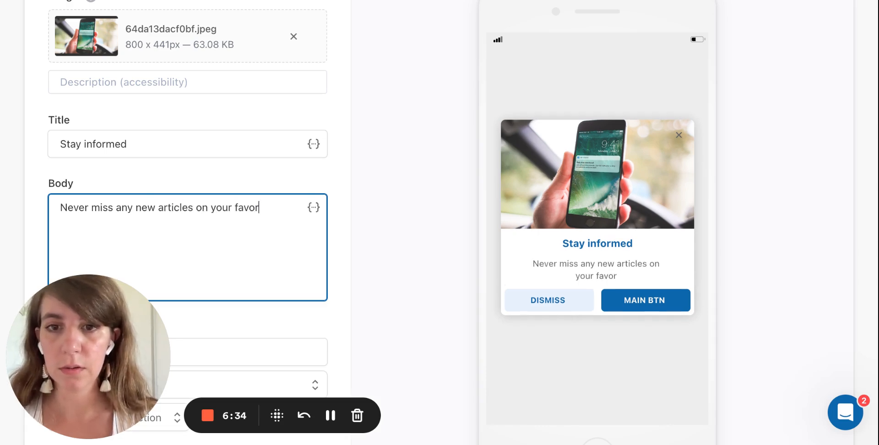
type("ite topics")
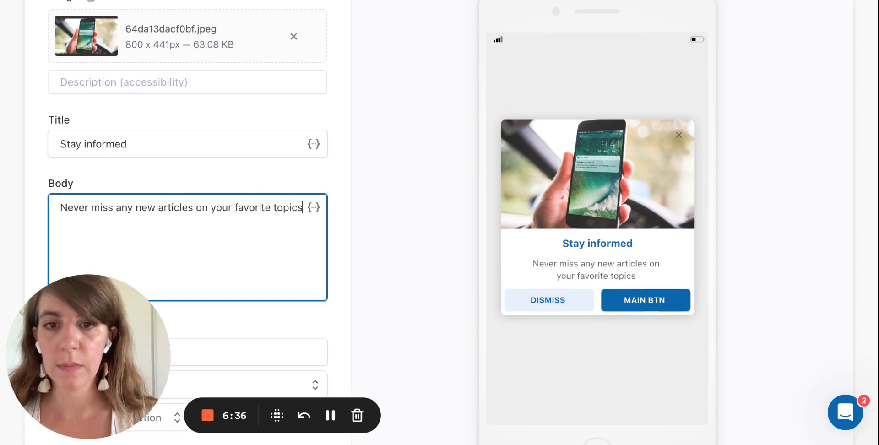
type(", etc.")
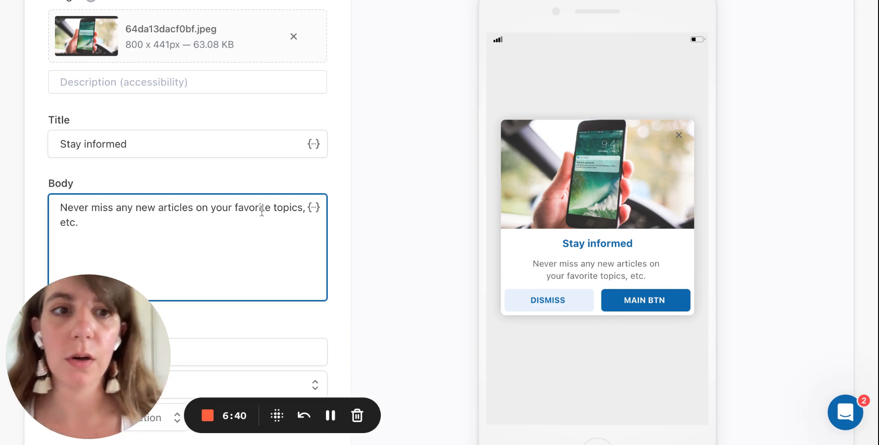
Label the message's main button "Activate".
scroll(272, 302, "down", 5)
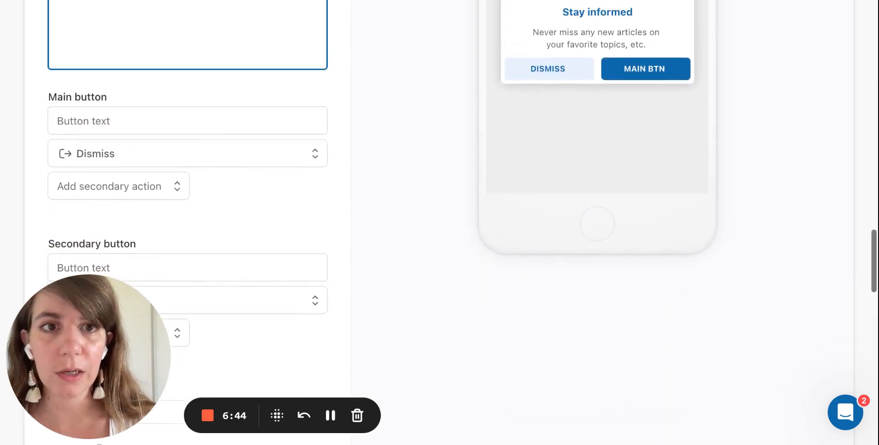
scroll(271, 302, "up", 3)
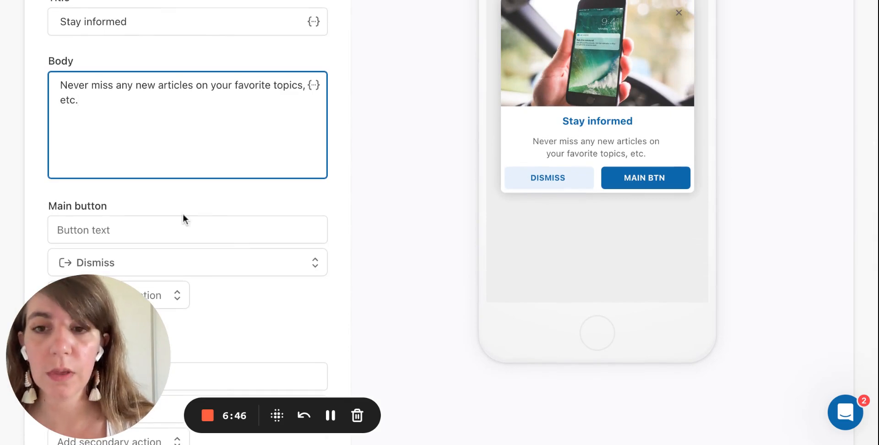
left_click(151, 227)
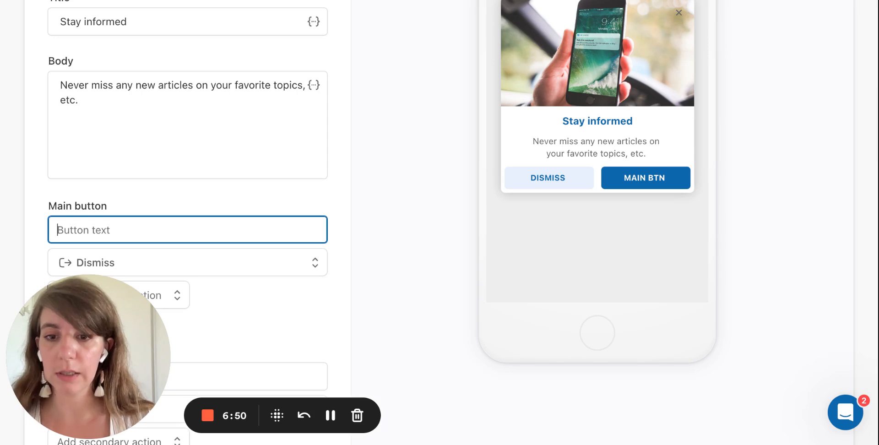
type("Activate")
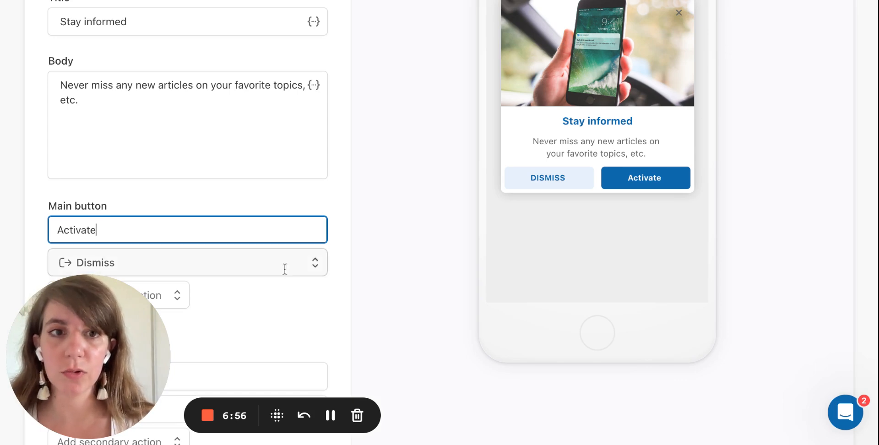
Set the main button's action to Smart push re-optin.
scroll(284, 268, "down", 2)
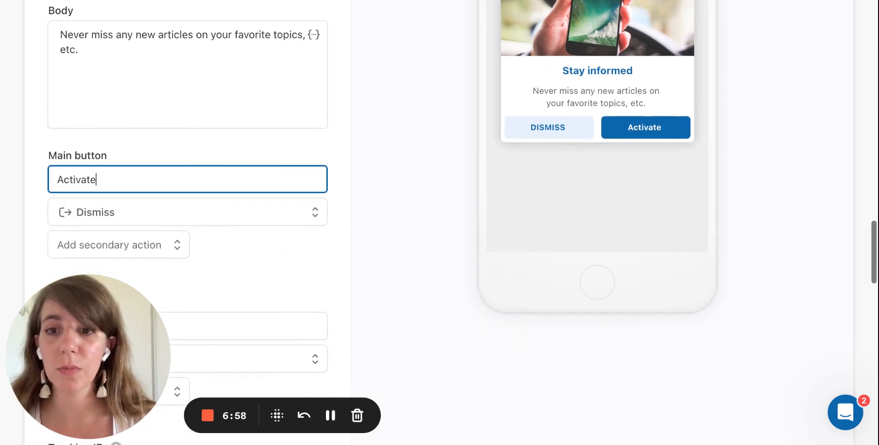
left_click(233, 212)
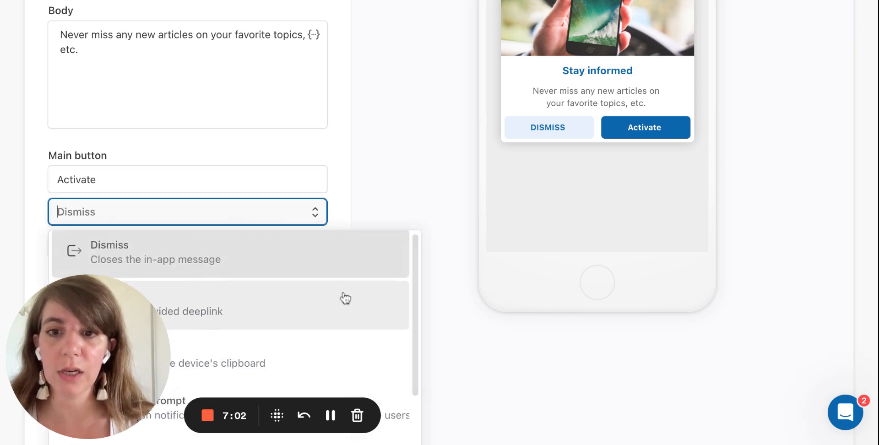
scroll(345, 298, "down", 5)
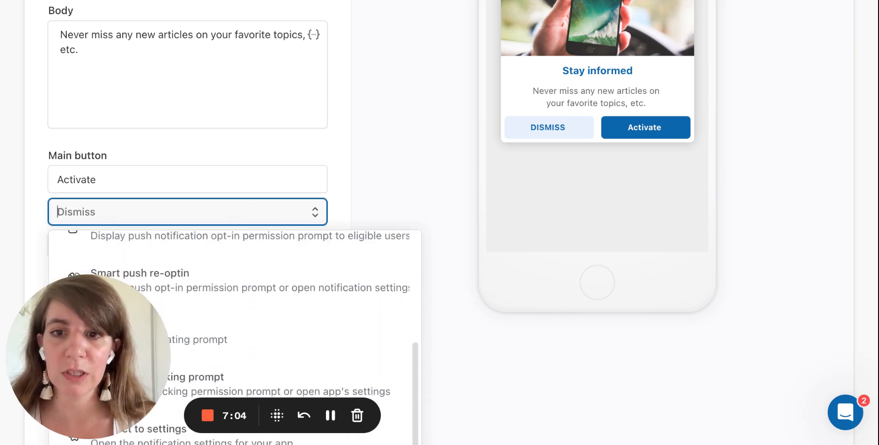
left_click(232, 278)
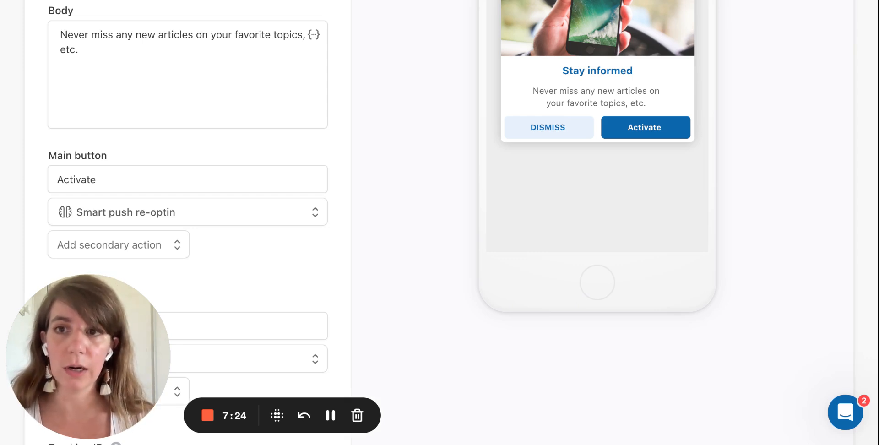
Label the message's secondary button "Later".
scroll(439, 223, "down", 2)
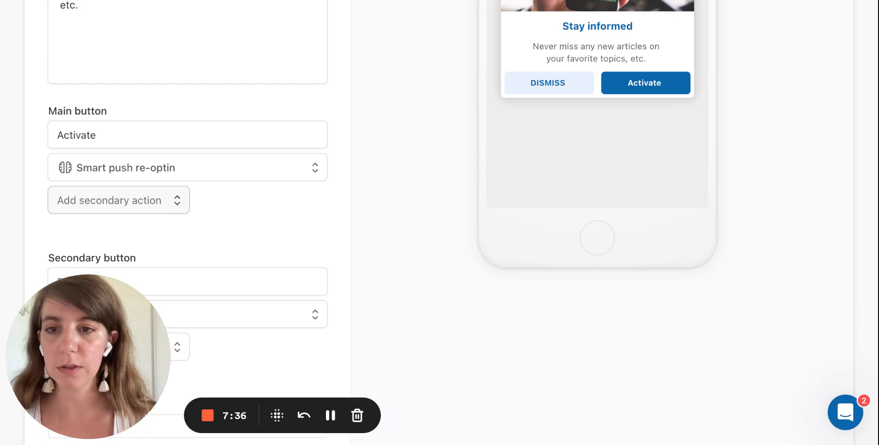
scroll(234, 155, "down", 2)
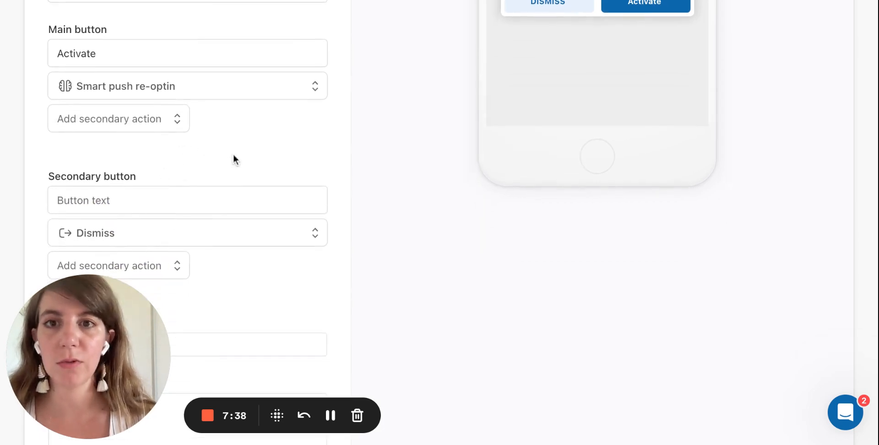
scroll(233, 156, "down", 3)
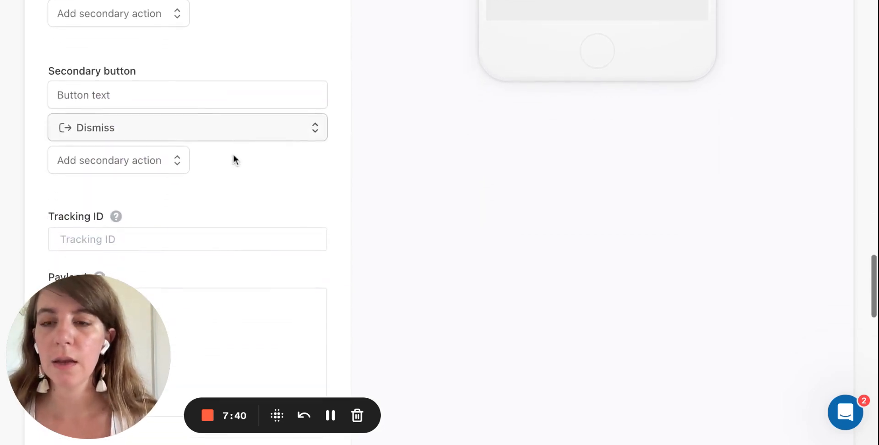
scroll(143, 95, "up", 3)
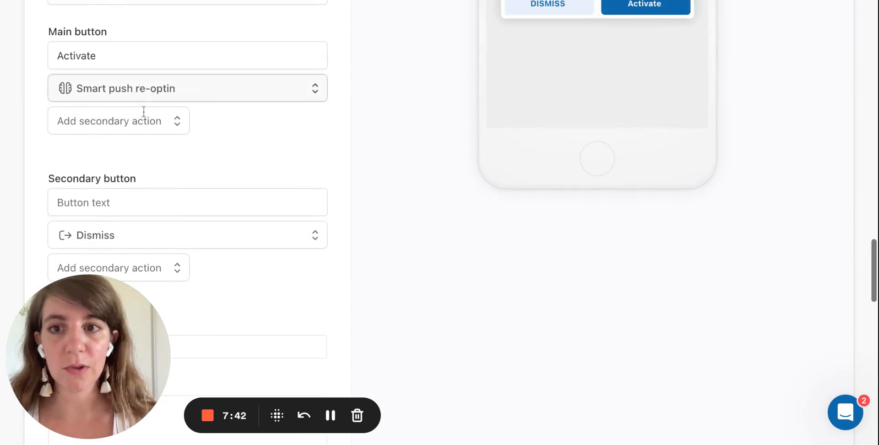
left_click(132, 203)
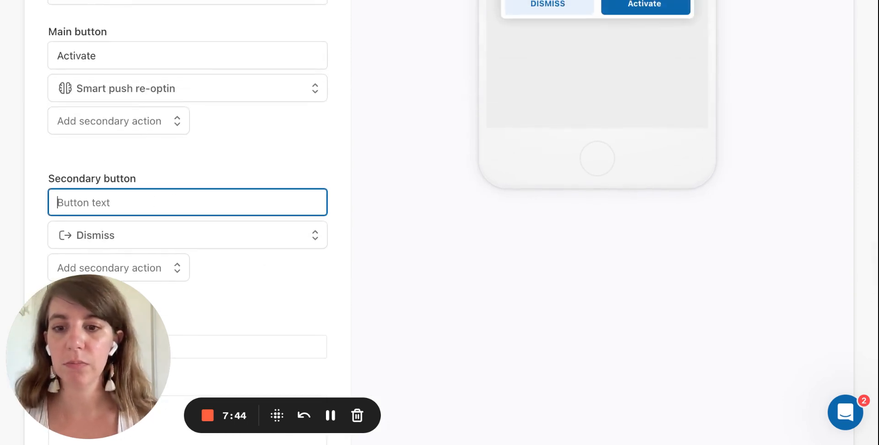
type("Later")
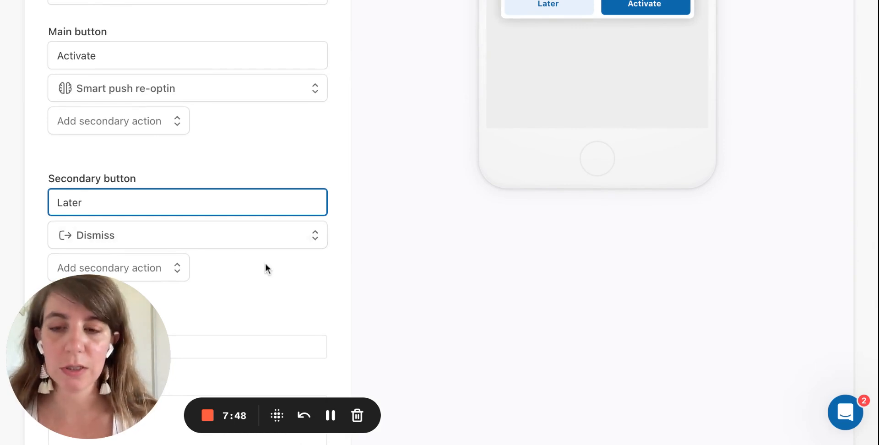
Check the composed message in the preview and view the device options for previewing it on a phone.
scroll(265, 268, "down", 3)
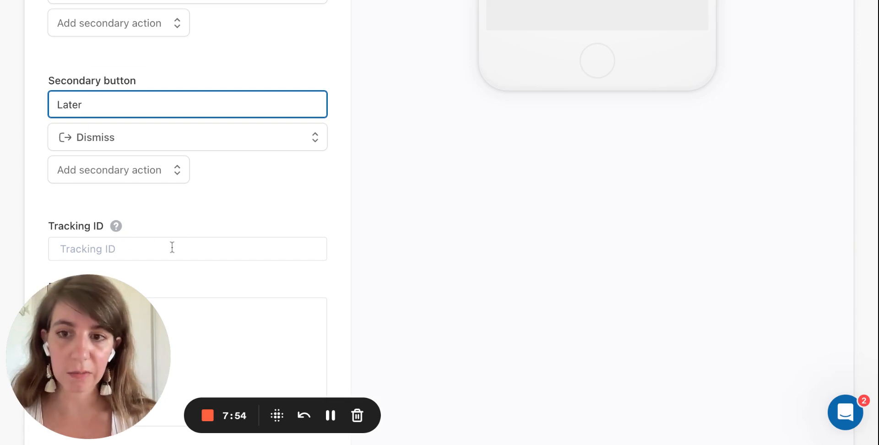
scroll(248, 261, "down", 3)
scroll(247, 261, "down", 3)
scroll(248, 261, "up", 1)
scroll(247, 261, "up", 12)
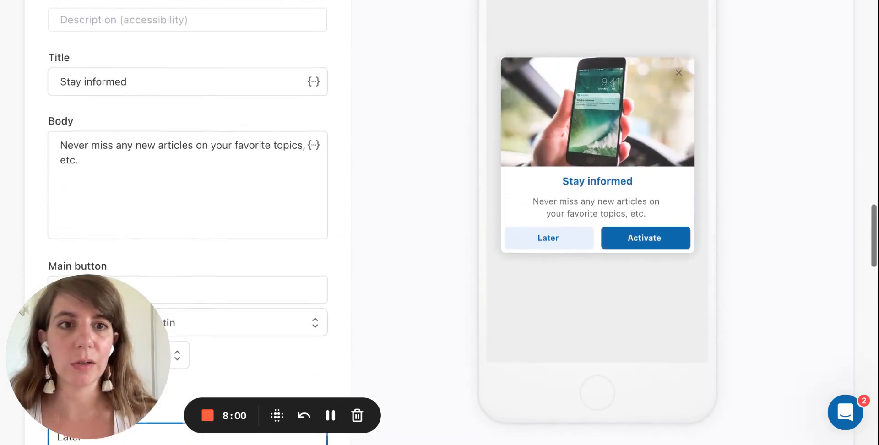
scroll(248, 261, "up", 2)
left_click(680, 311)
scroll(682, 229, "up", 3)
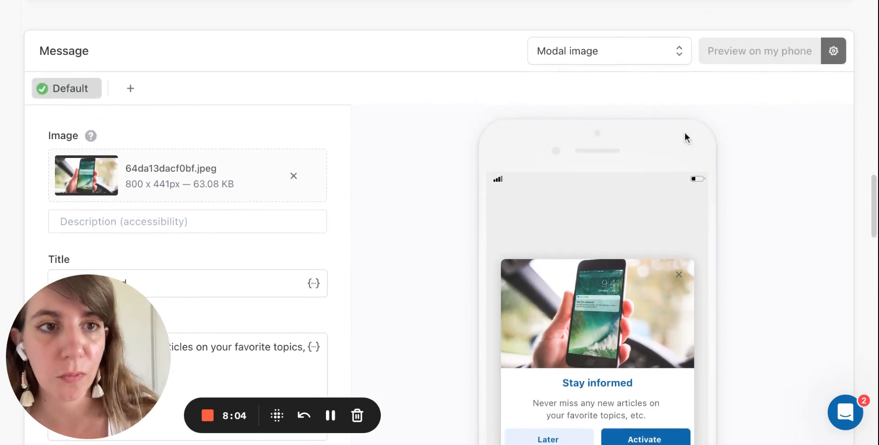
left_click(831, 54)
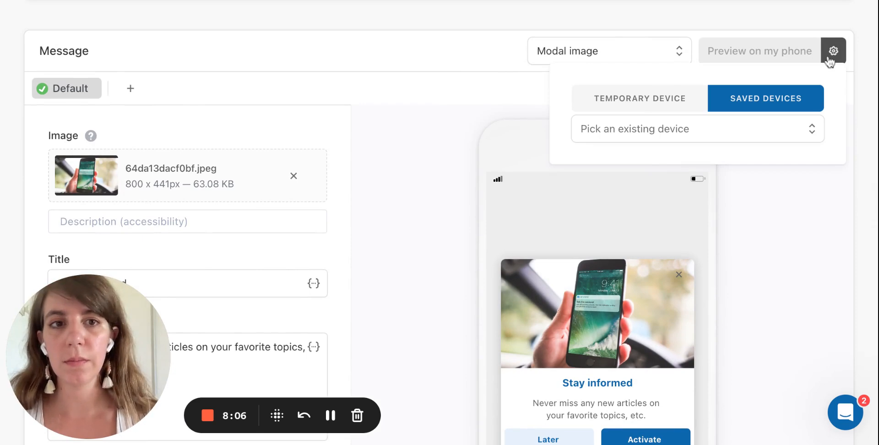
left_click(740, 273)
Review the in-app summary, including its targeting, message content, capping, priority and grace period.
scroll(742, 278, "down", 2)
scroll(741, 278, "down", 4)
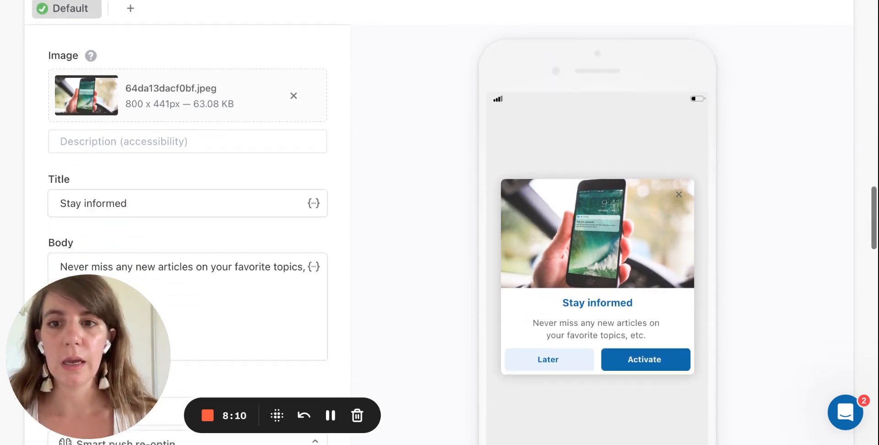
scroll(741, 279, "down", 6)
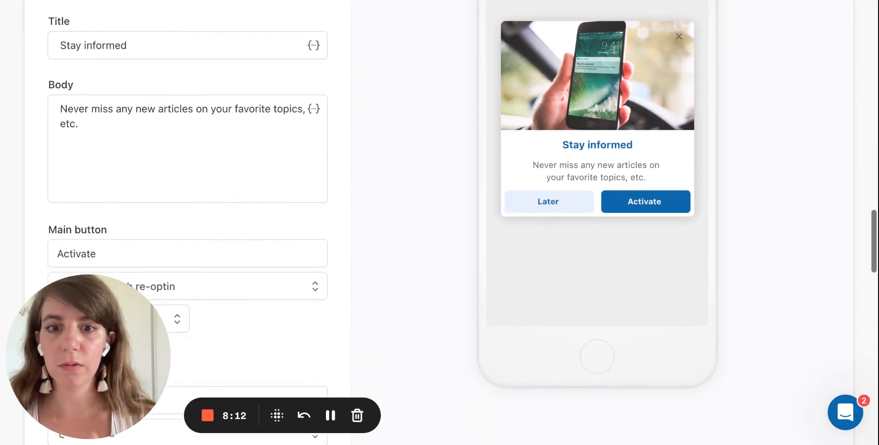
scroll(741, 278, "down", 5)
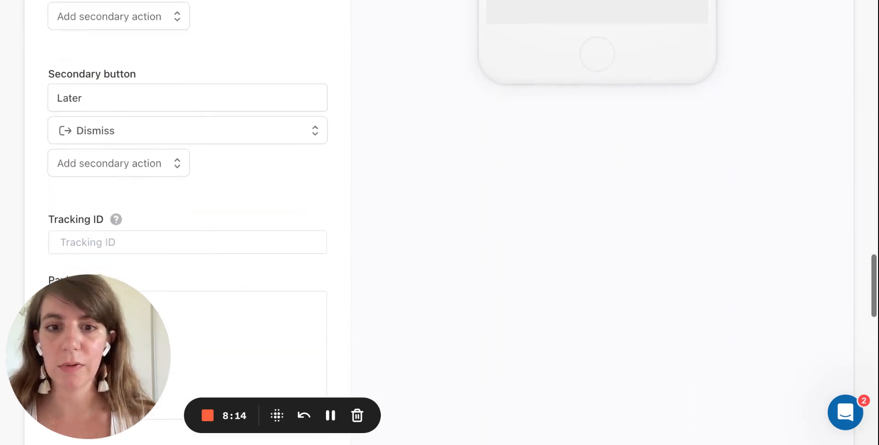
scroll(741, 278, "up", 2)
scroll(742, 278, "down", 3)
scroll(741, 279, "down", 8)
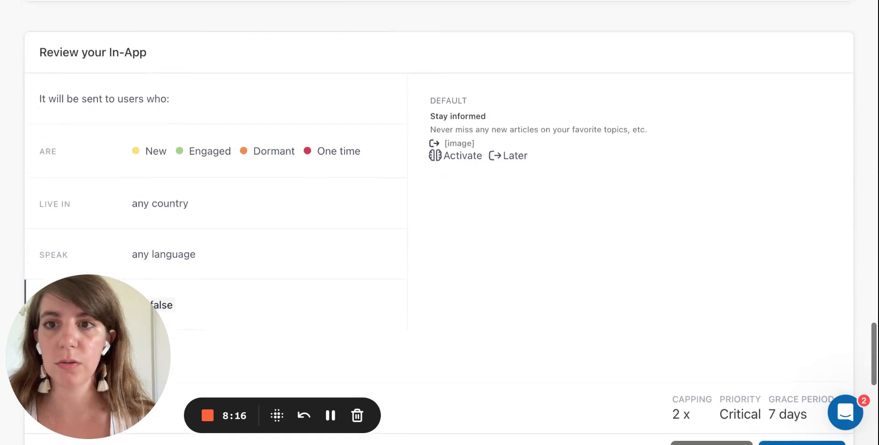
scroll(741, 279, "down", 1)
scroll(820, 278, "down", 2)
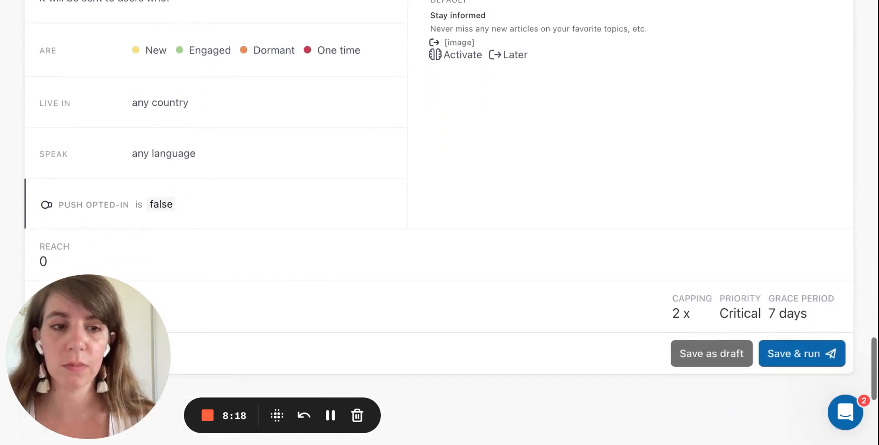